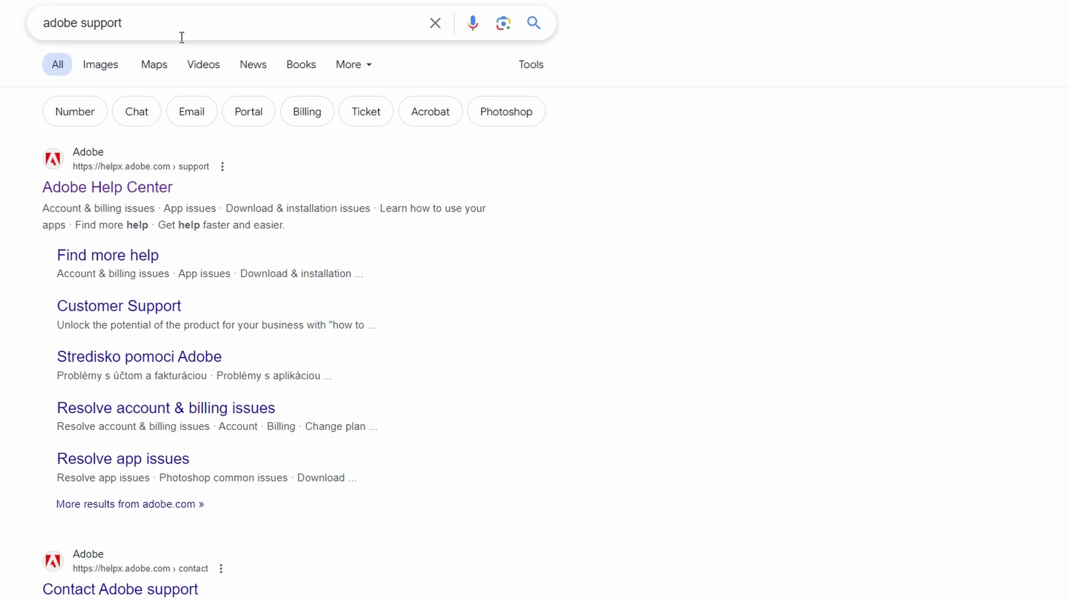
# - Open the Adobe Help Center result and scroll to the Ask the Community footer
pyautogui.moveTo(181, 37); pyautogui.dragTo(38, 27)
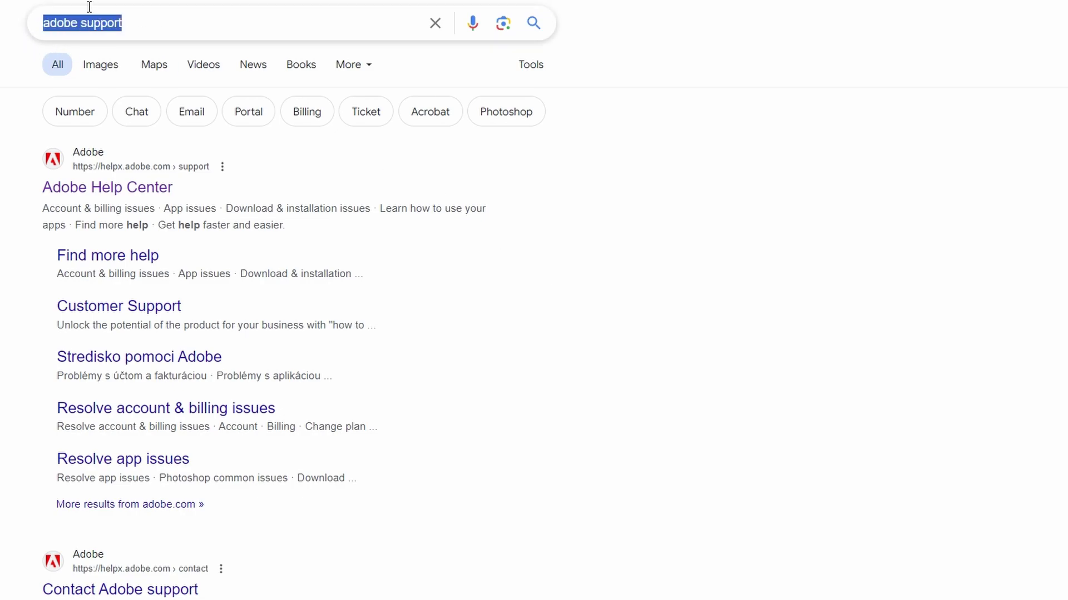
pyautogui.click(108, 186)
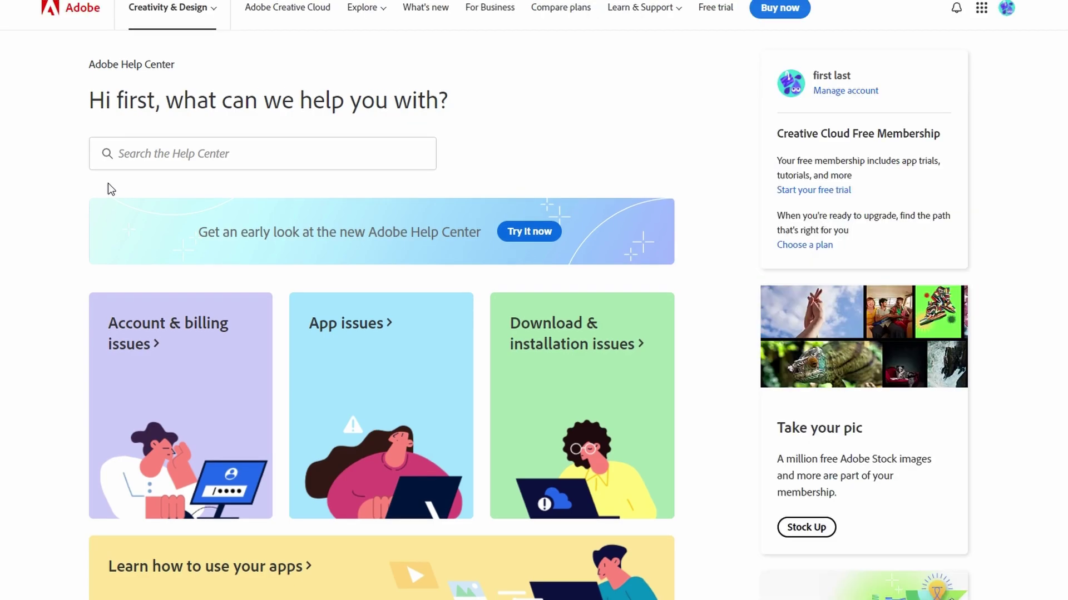
pyautogui.scroll(-5, 108, 185)
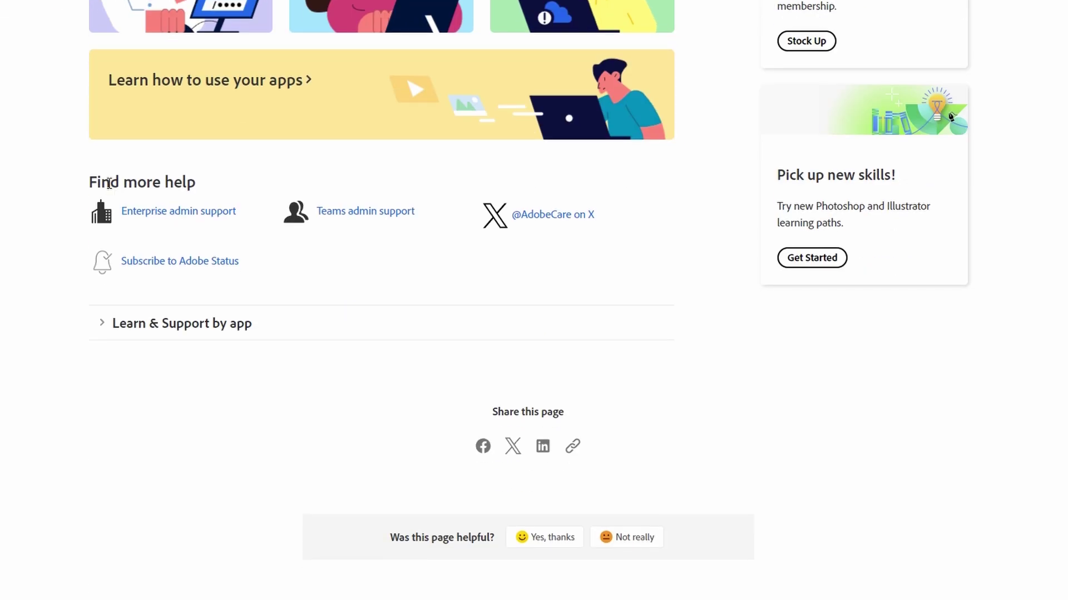
pyautogui.scroll(-2, 108, 183)
pyautogui.scroll(-3, 109, 184)
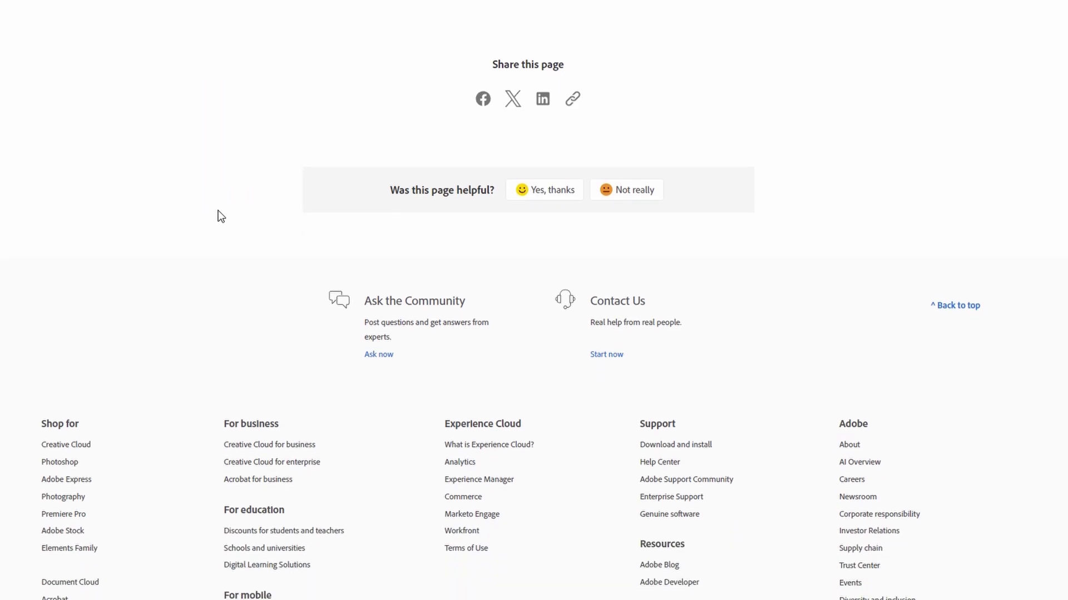
pyautogui.moveTo(363, 303); pyautogui.dragTo(487, 299)
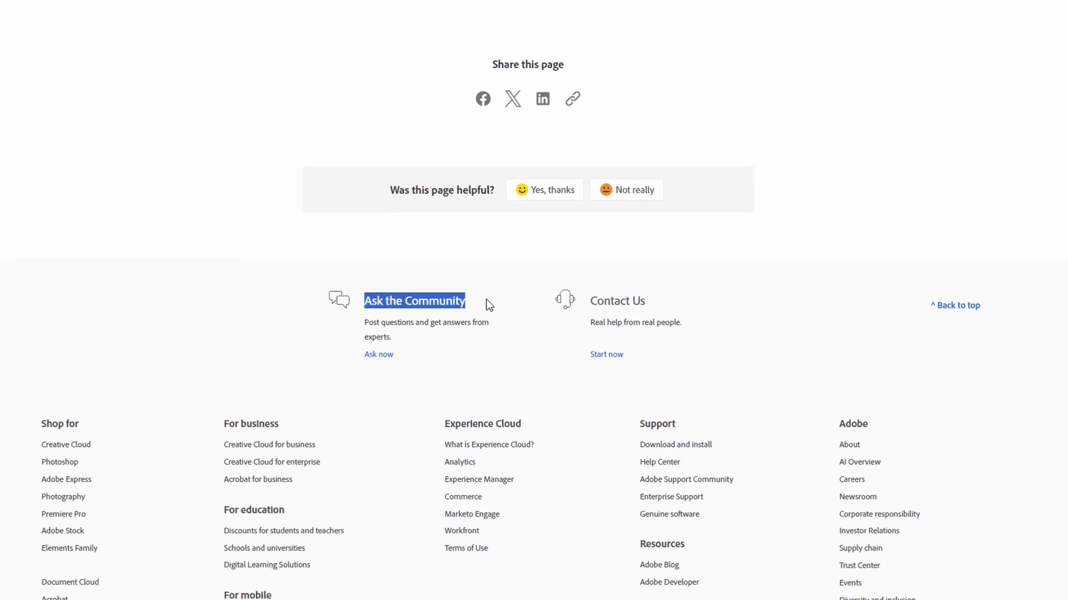
# - Start a Contact Us chat with the Adobe Virtual Assistant
pyautogui.click(607, 356)
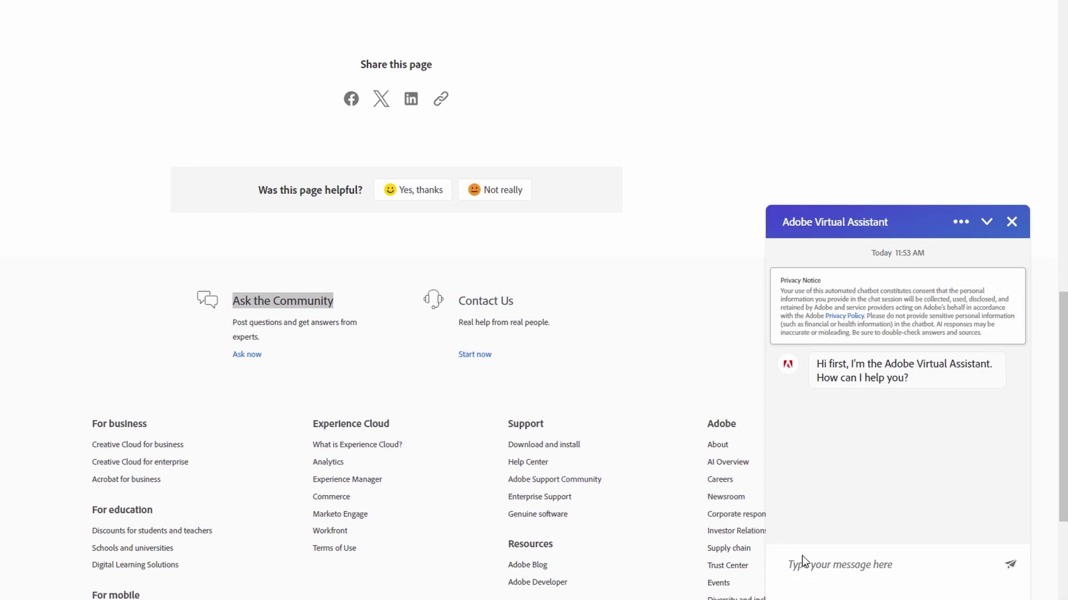
pyautogui.click(822, 564)
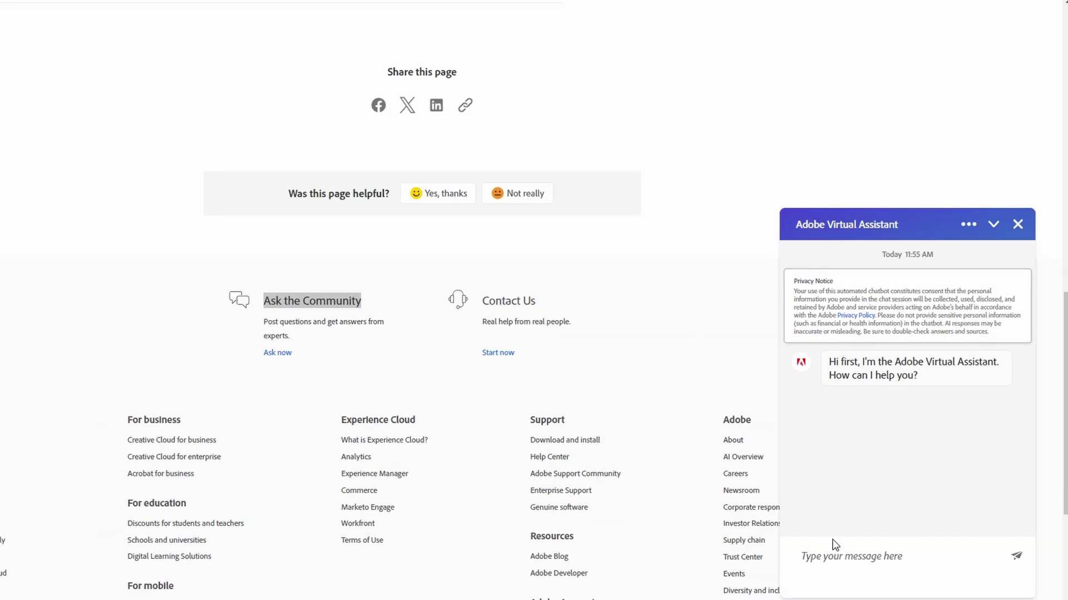
pyautogui.click(821, 563)
pyautogui.write('Try or Buy Adobe Premiere Pro')
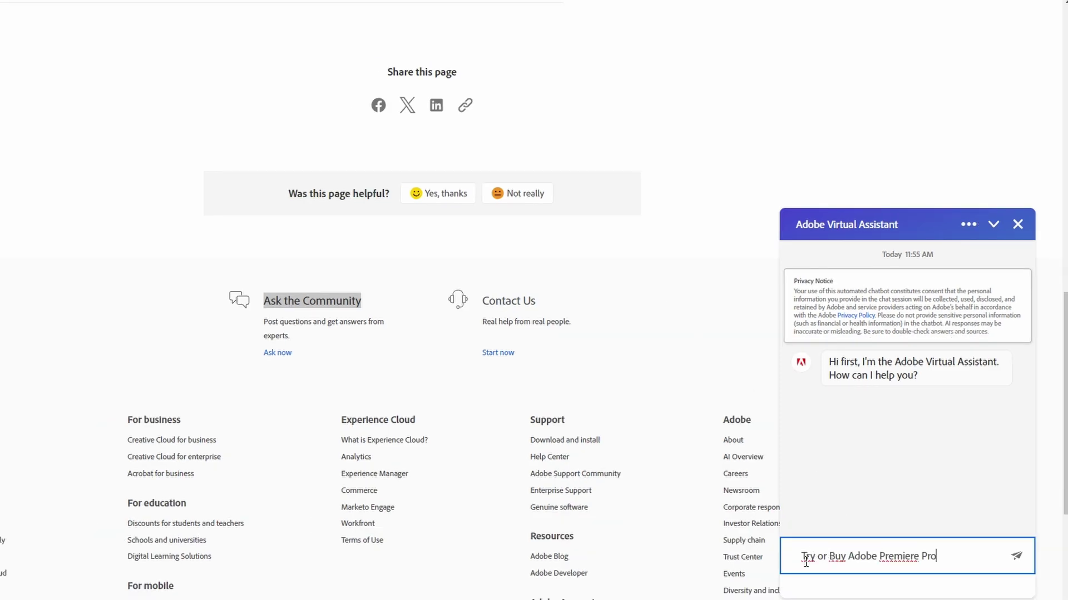
# - Send 'Try or Buy Adobe Premiere Pro' and confirm it's about purchasing
pyautogui.moveTo(802, 557); pyautogui.dragTo(940, 557)
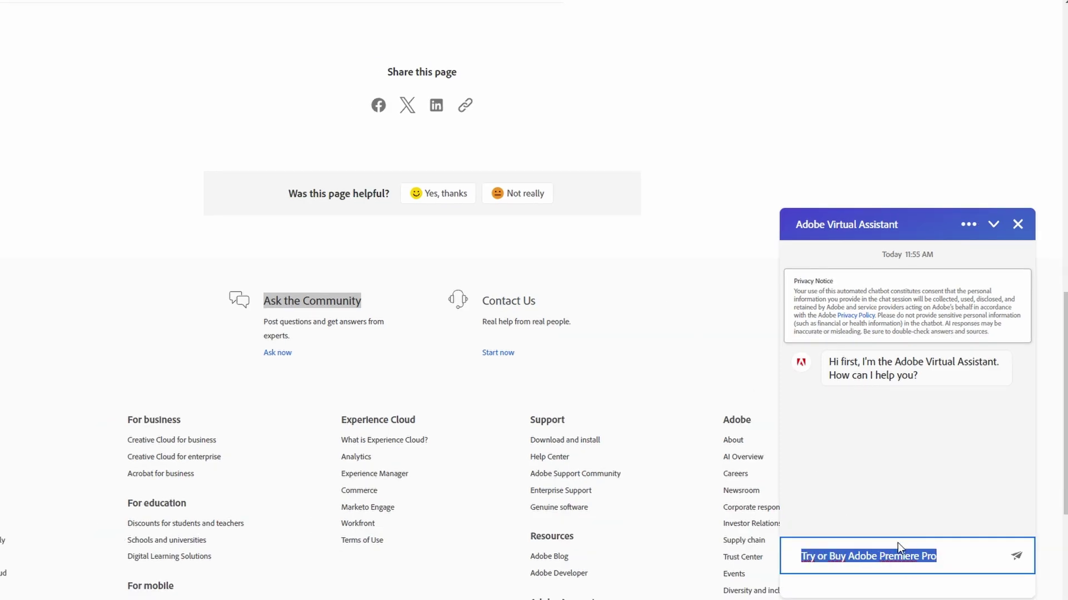
pyautogui.click(1019, 557)
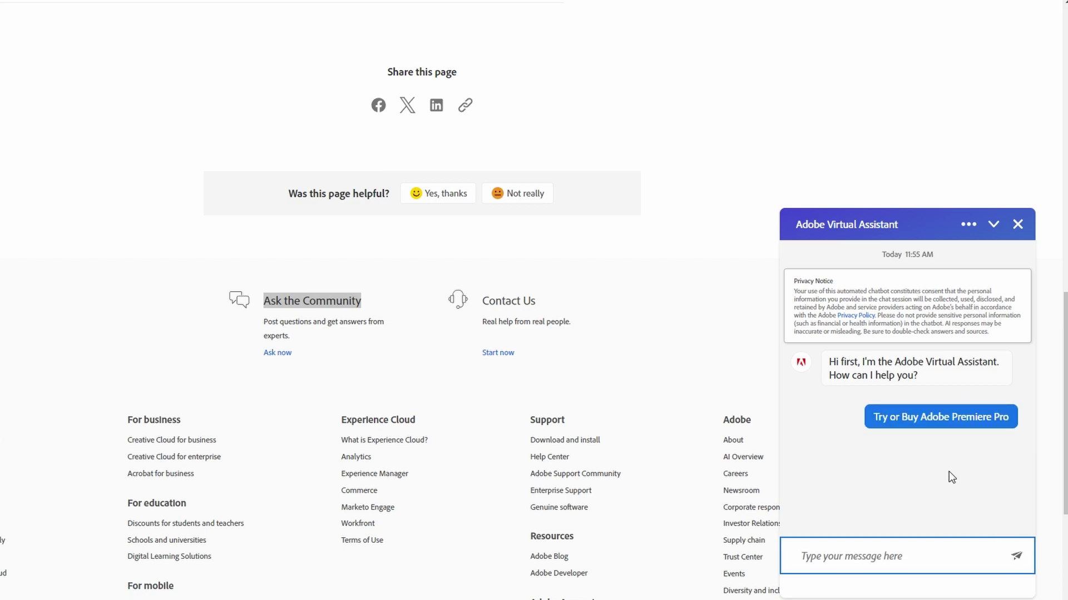
pyautogui.scroll(-1, 890, 486)
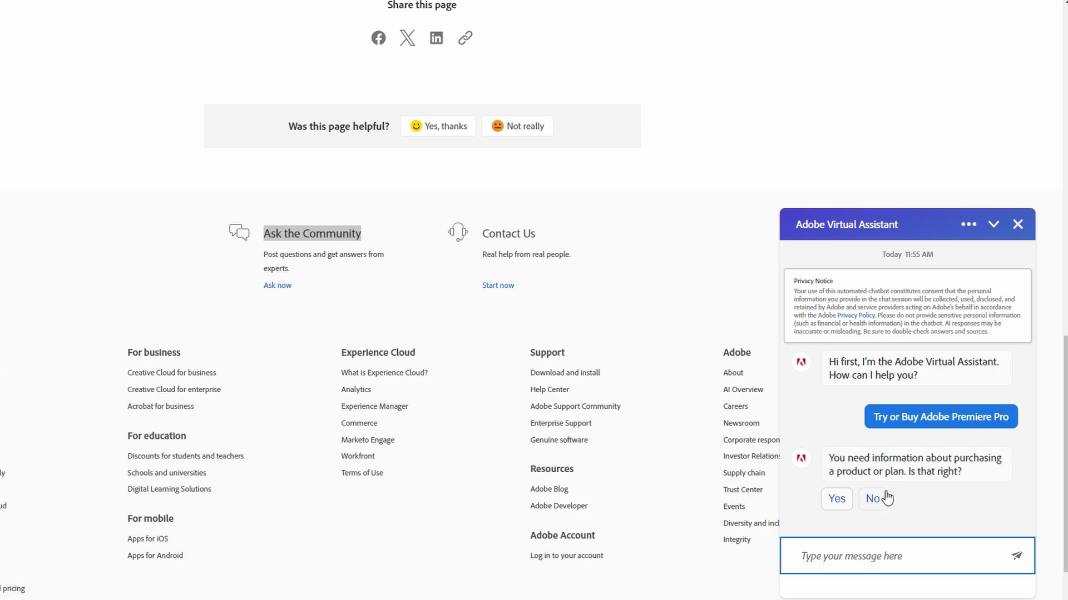
pyautogui.click(837, 500)
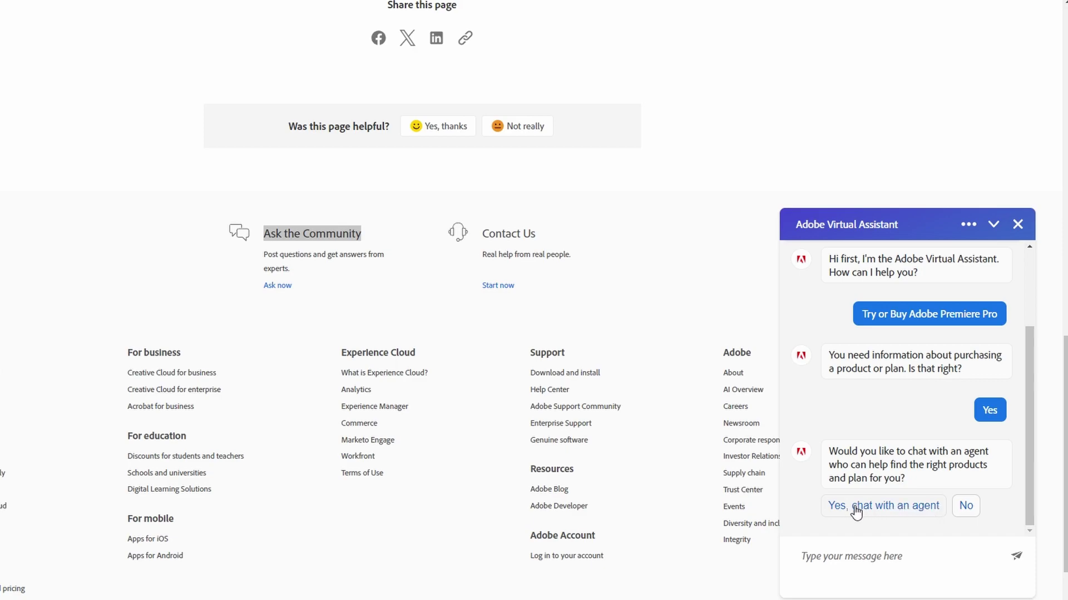
# - Choose 'Yes, chat with an agent' to reach a live sales agent
pyautogui.click(885, 506)
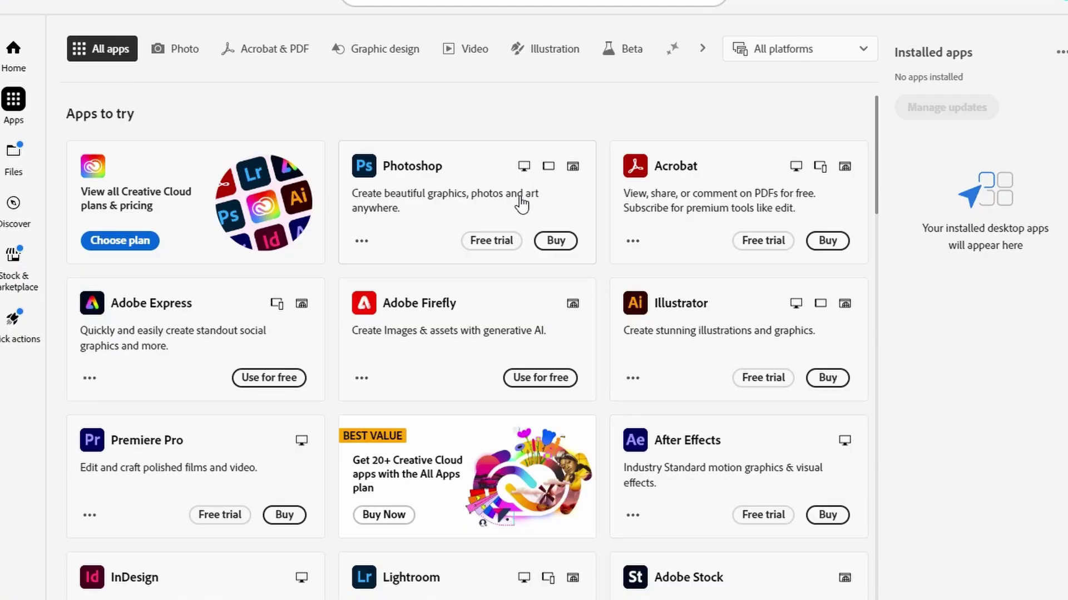
pyautogui.scroll(-1, 520, 202)
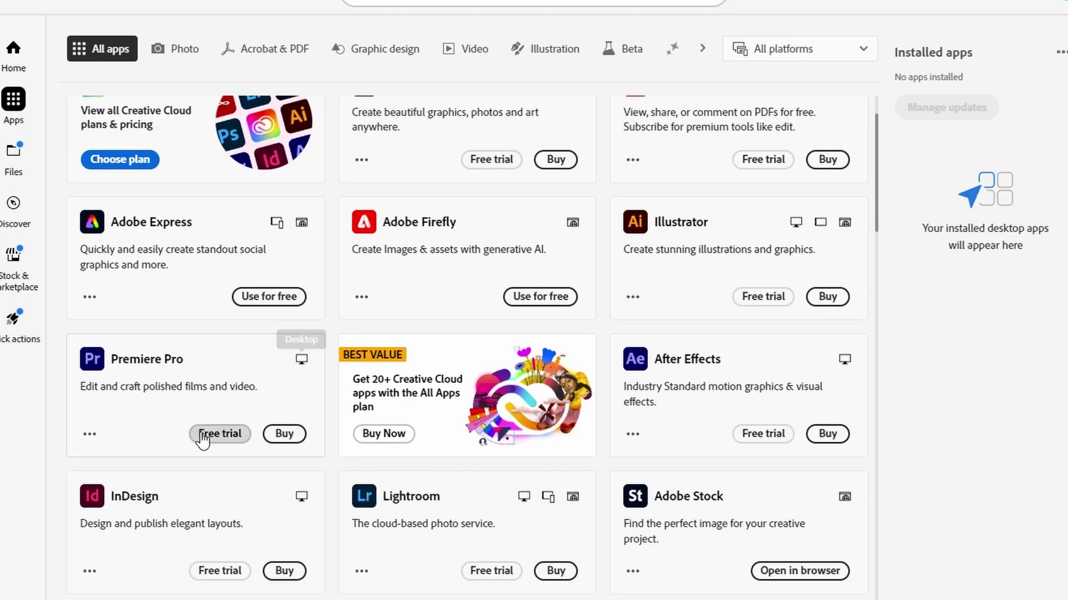
# - Start the Premiere Pro free trial and view the Business plan options
pyautogui.click(219, 435)
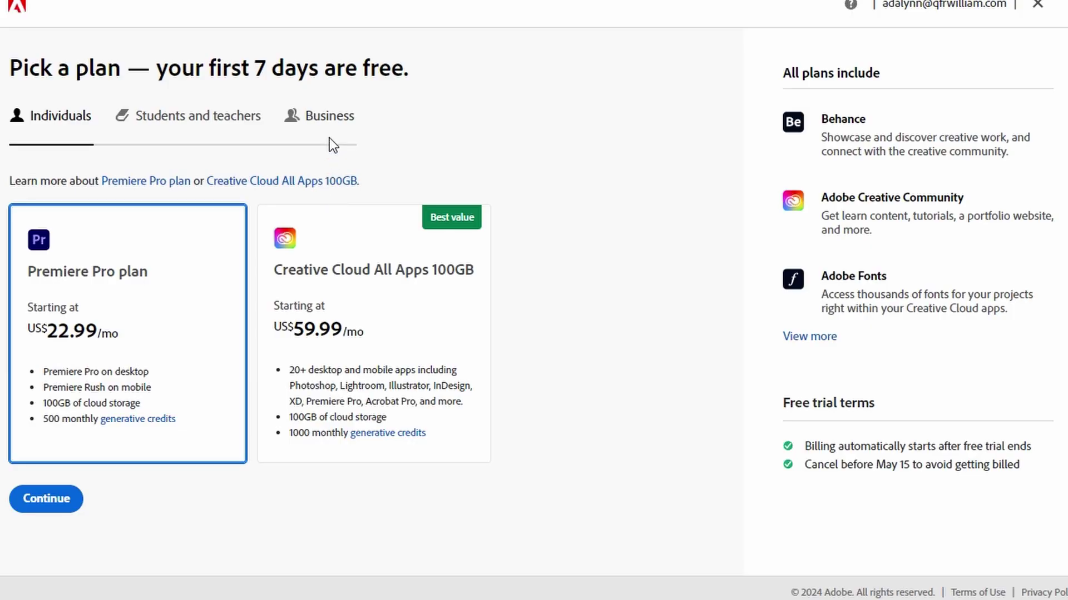
pyautogui.click(319, 115)
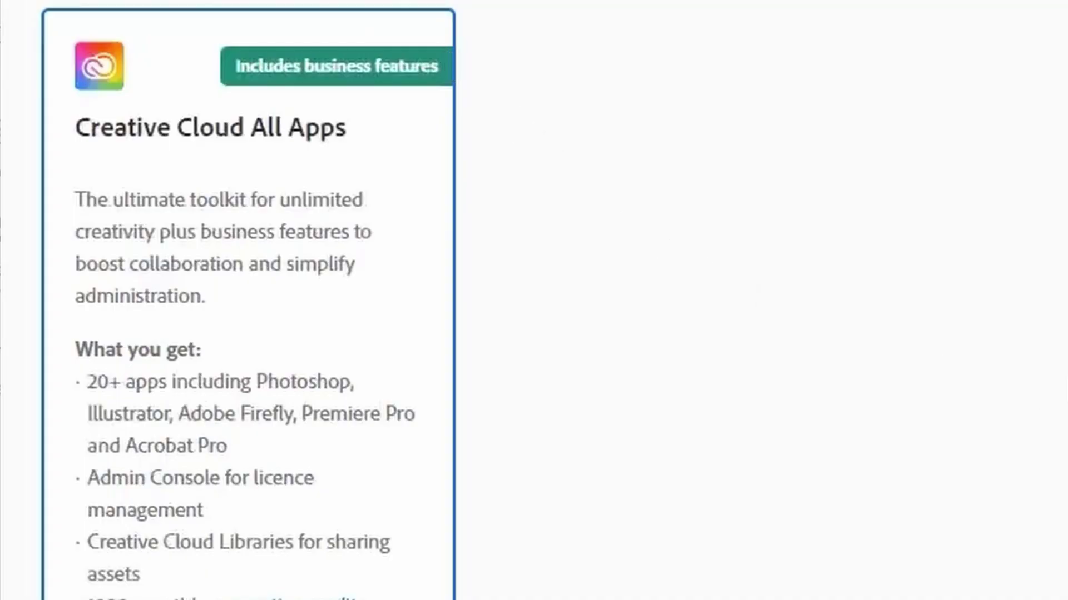